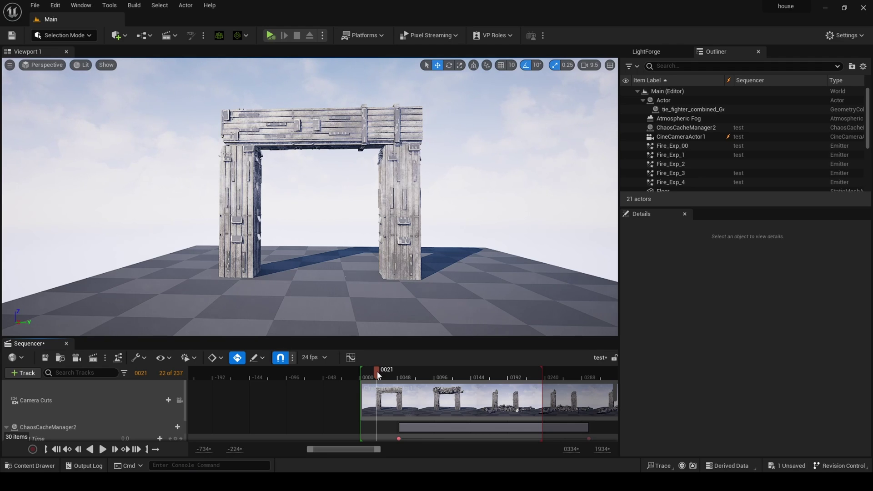
Preview the collapse shot, then return it to frame 31 with the gate intact.
key("space")
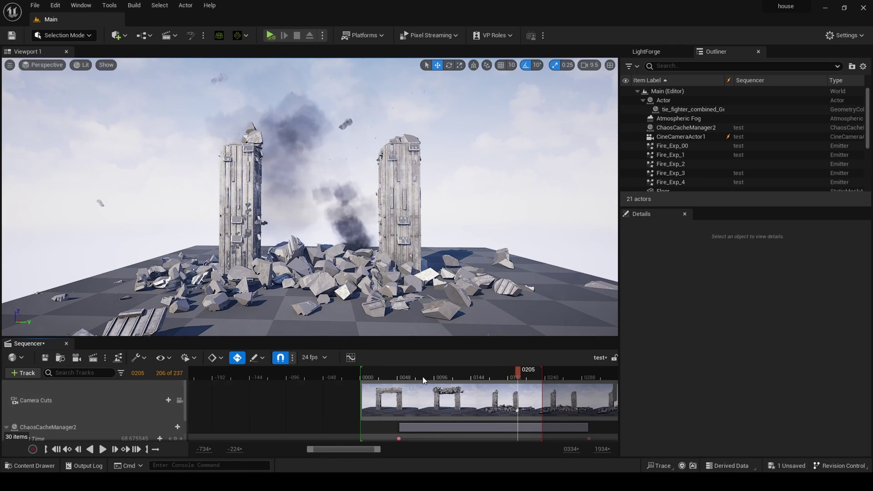
left_click(394, 373)
left_click_drag(395, 373, 385, 373)
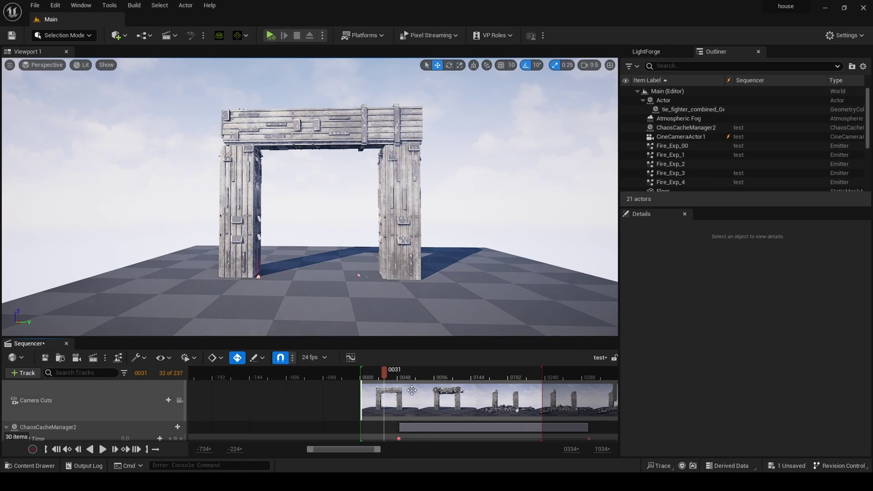
Delete the referenced top beam of the gate.
left_click(320, 127)
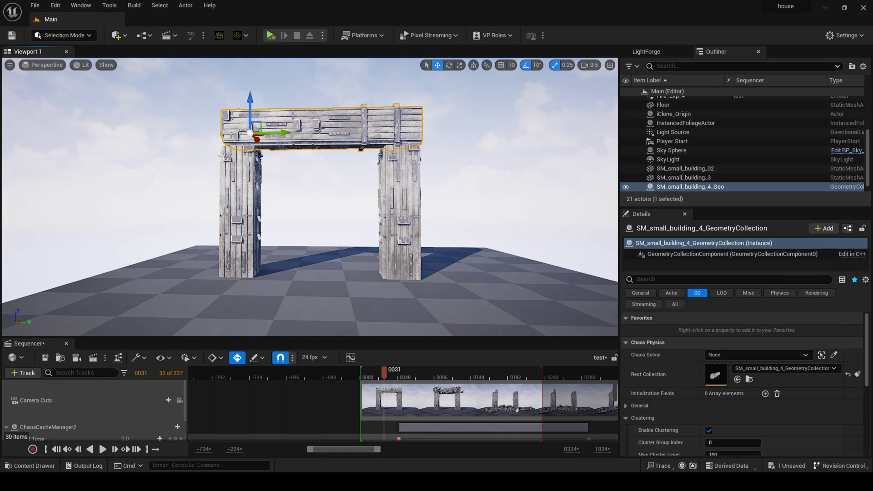
key("Delete")
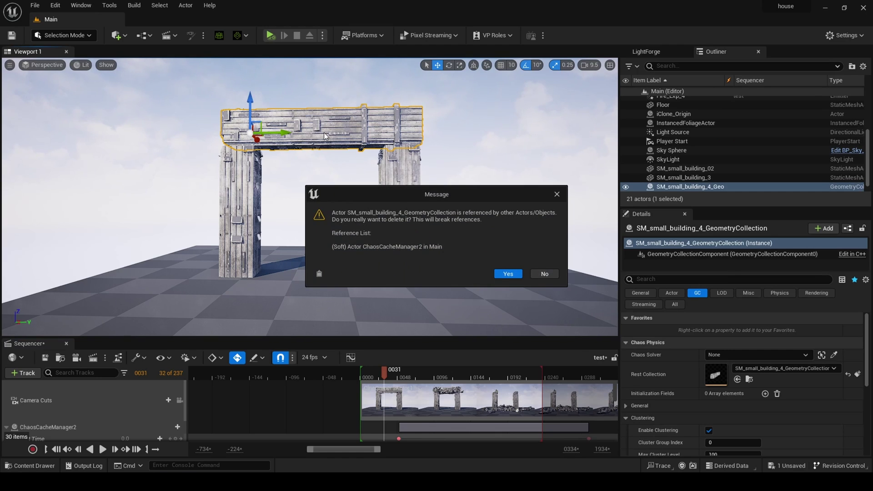
left_click(508, 273)
Duplicate the left pillar, rotate the copy -90° horizontal, and lay it over both pillars.
left_click(255, 202)
key("e")
left_click_drag(275, 201, 192, 172, "alt")
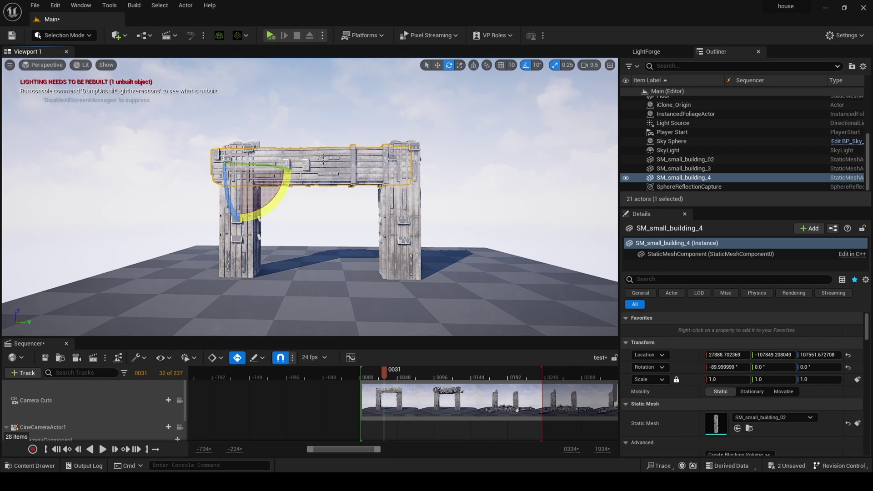
key("w")
left_click_drag(241, 136, 241, 103)
left_click_drag(213, 138, 222, 138)
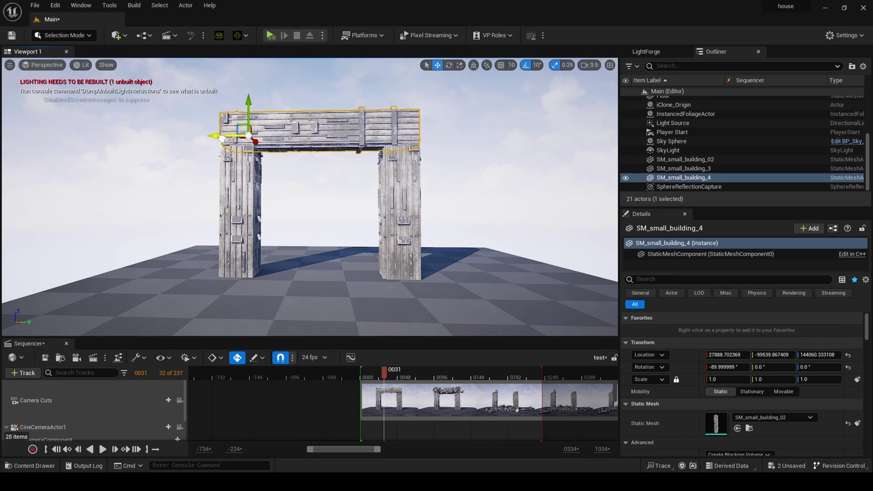
Seat the beam on the pillars and generate SM_small_building_4_GeometryCollection4 in the facture folder from Fracture mode.
left_click_drag(248, 109, 248, 105)
left_click(92, 37)
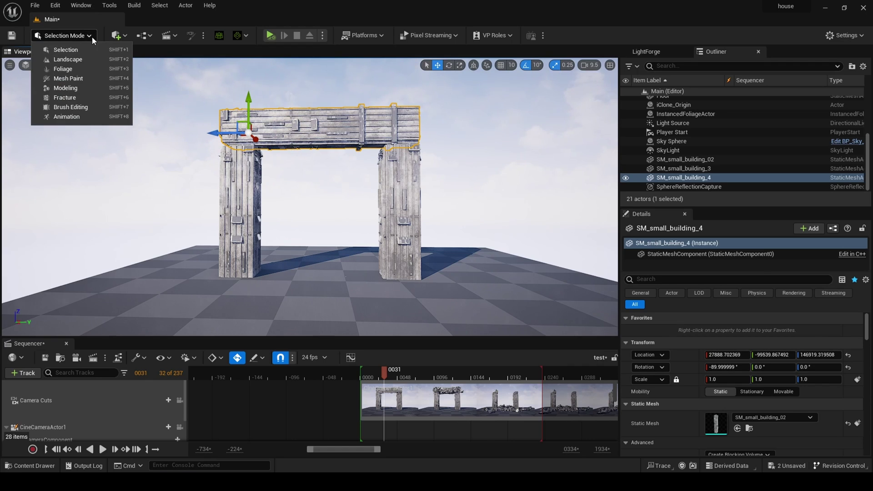
left_click(89, 99)
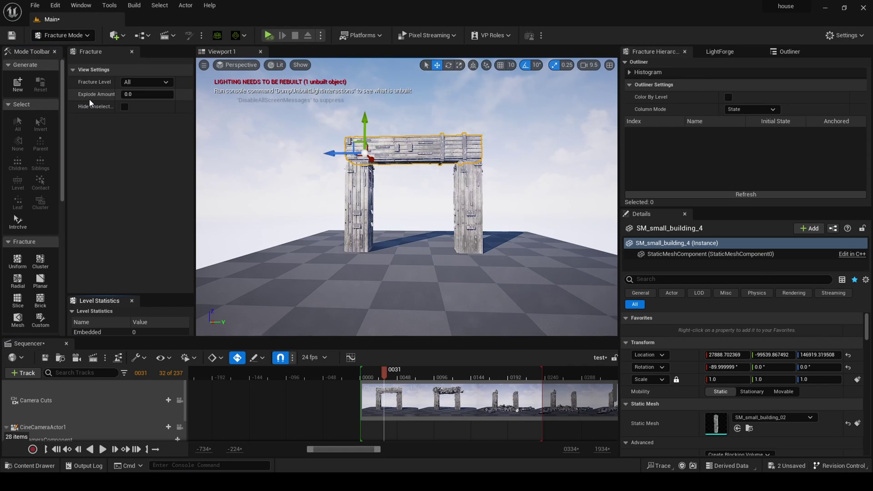
left_click(18, 83)
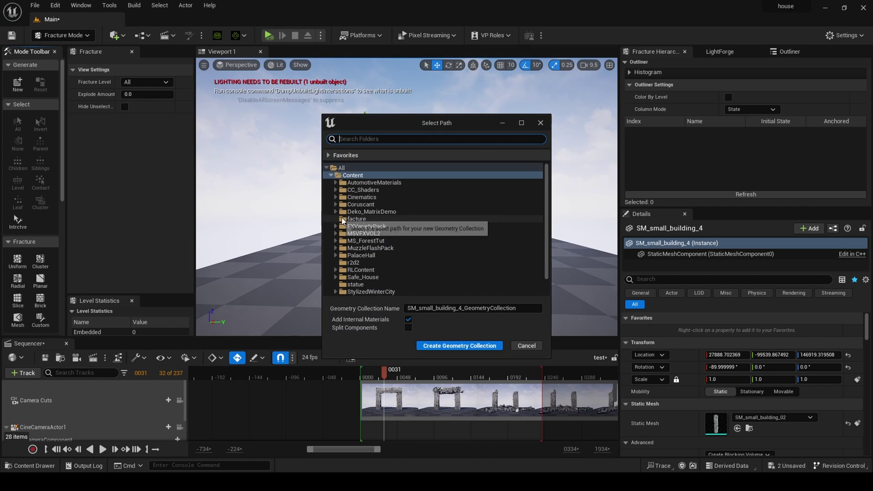
left_click(357, 219)
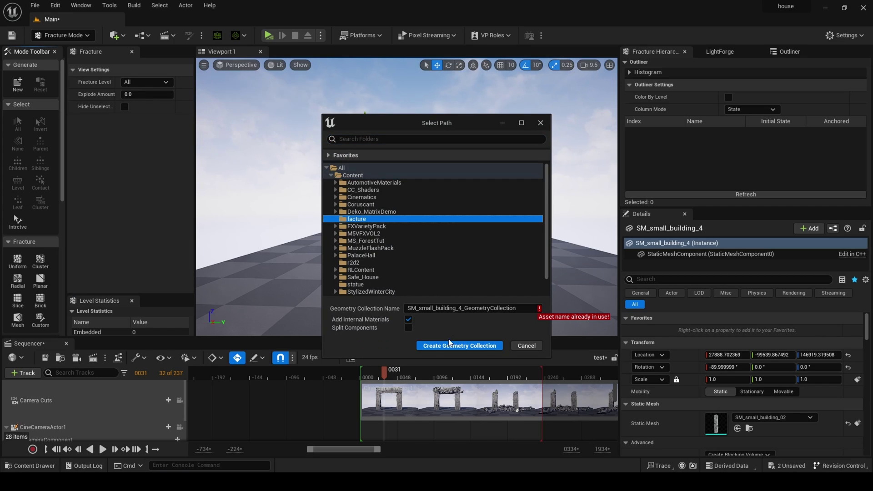
left_click(508, 309)
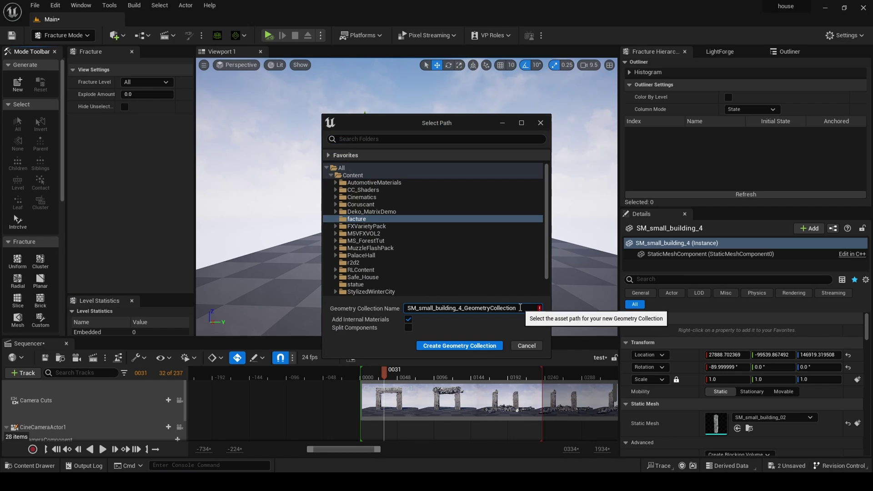
type("4")
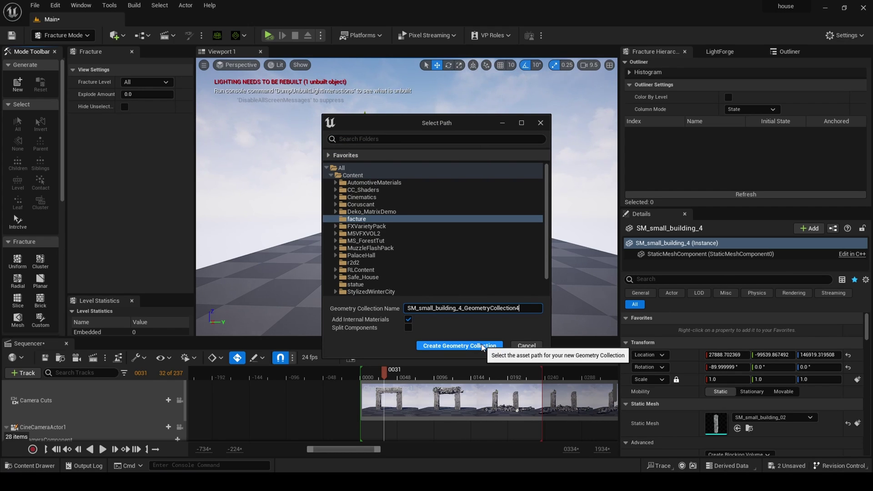
left_click(482, 346)
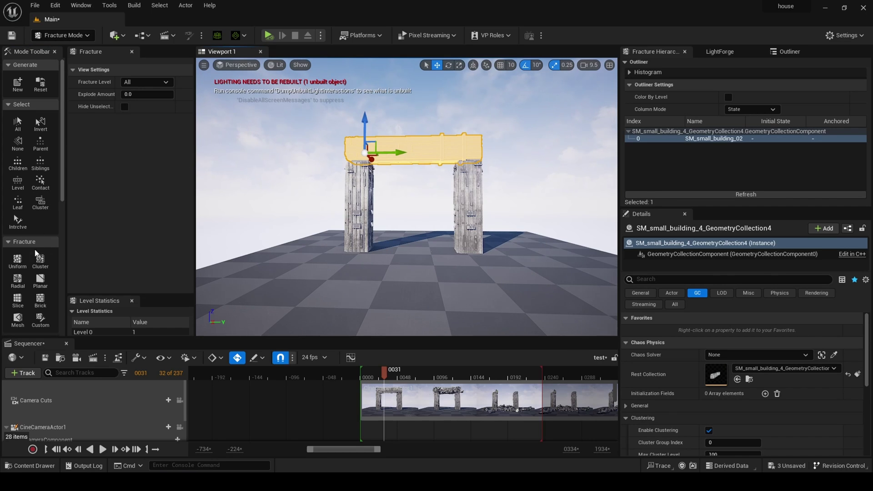
Fracture the beam with Cluster Voronoi using 15 minimum and 15 maximum clusters.
left_click(39, 259)
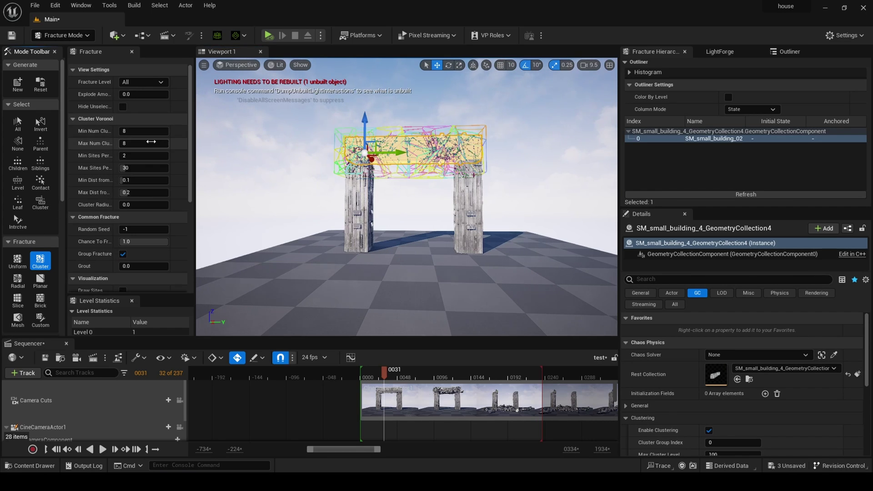
left_click(151, 131)
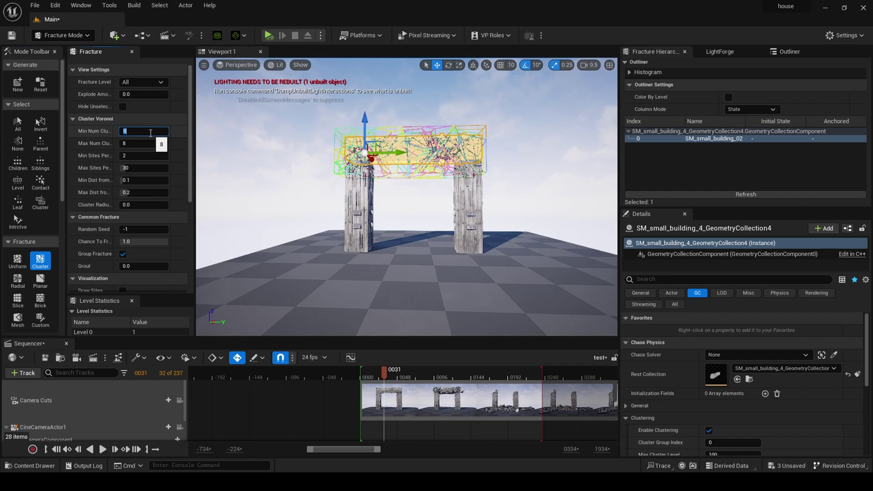
type("15")
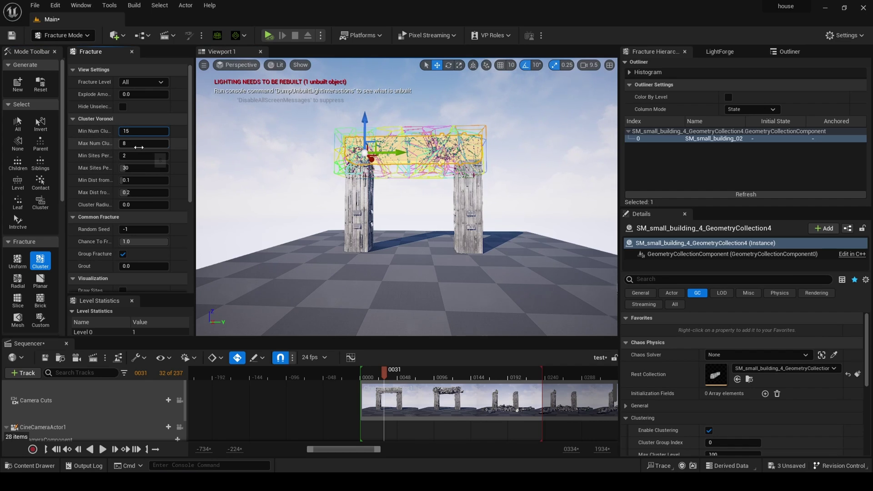
left_click(138, 145)
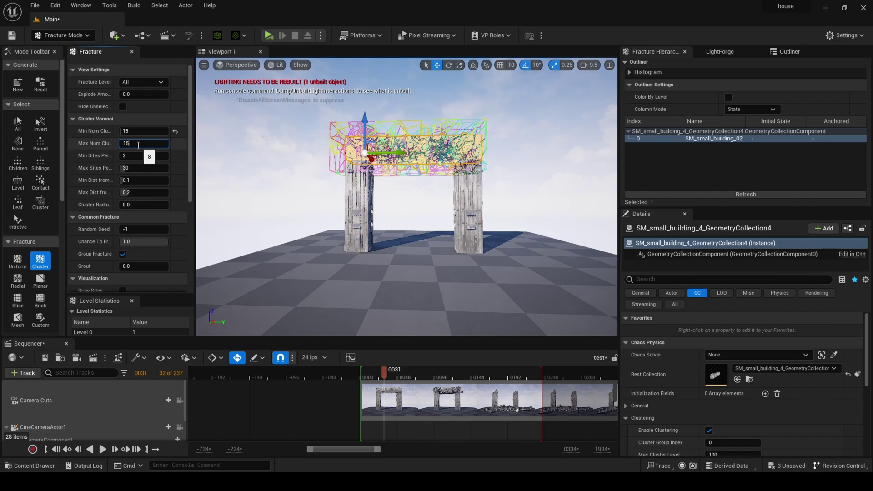
type("15")
left_click(143, 119)
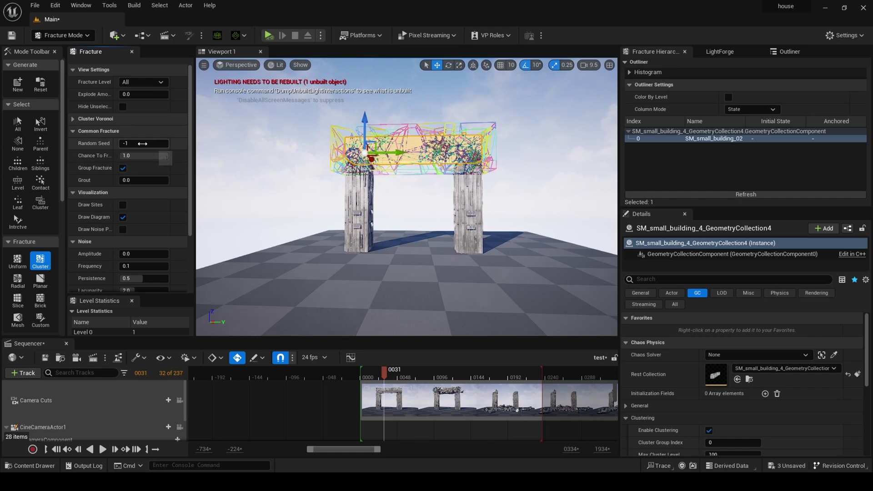
left_click(70, 118)
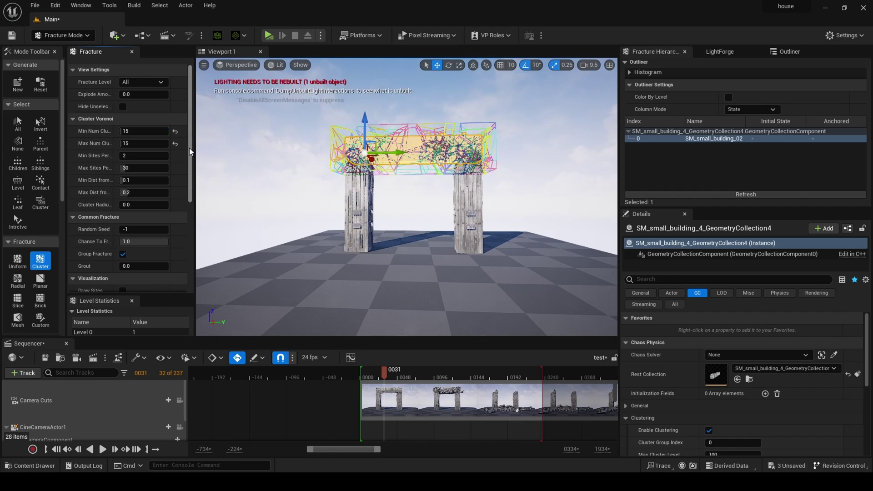
left_click_drag(189, 148, 190, 249)
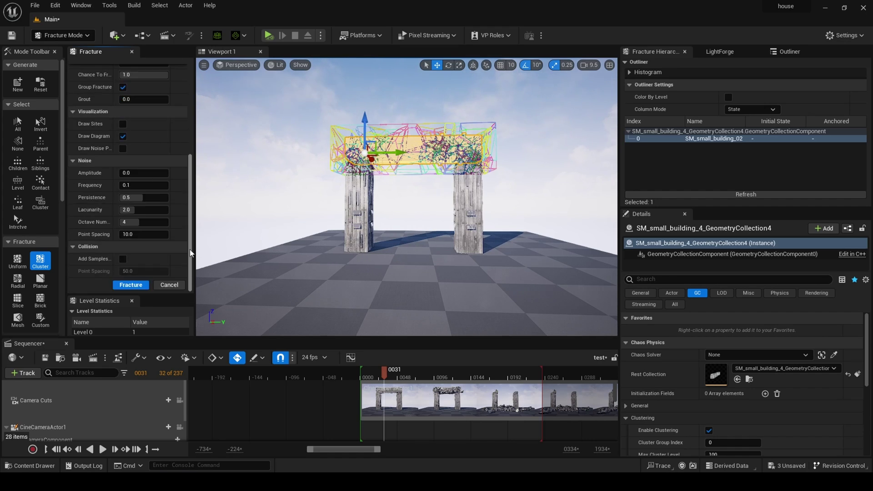
left_click(130, 285)
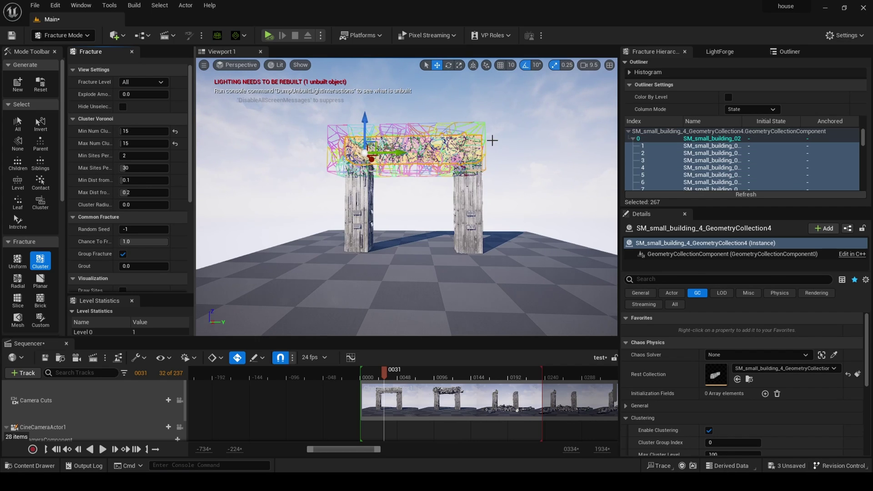
mouse_move(190, 152)
left_mouse_down()
mouse_move(187, 248)
mouse_move(182, 138)
left_mouse_up()
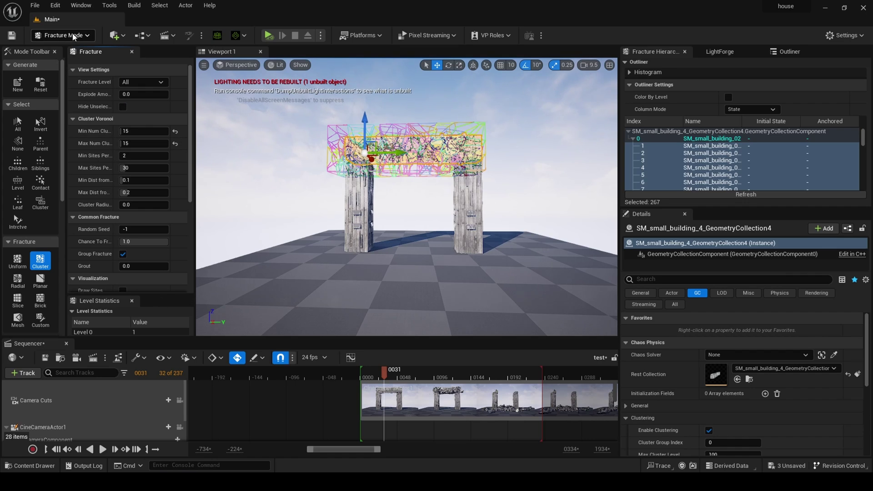
Simulate physics to test the fractured beam, then stop to restore the scene.
left_click(90, 35)
left_click(86, 48)
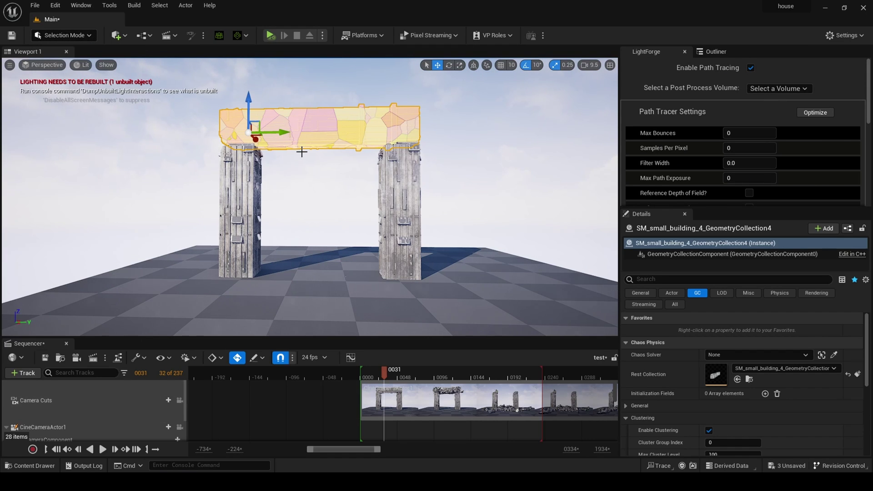
left_click(270, 35)
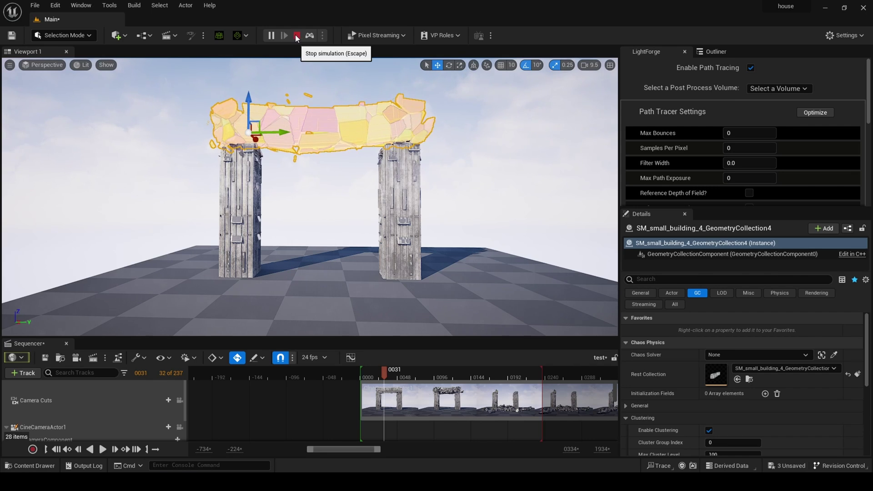
left_click(296, 35)
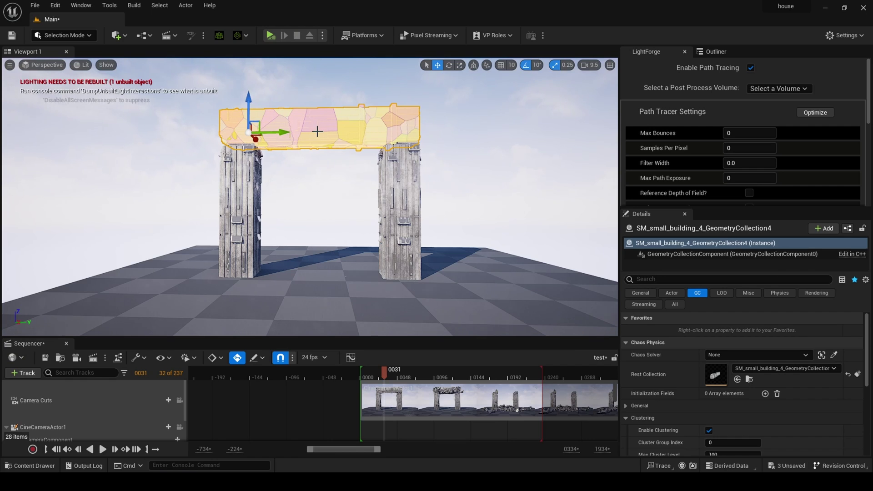
Delete the beam and place SM_small_building_4_GeometryCollection4 from facture across both tower tops.
key("Delete")
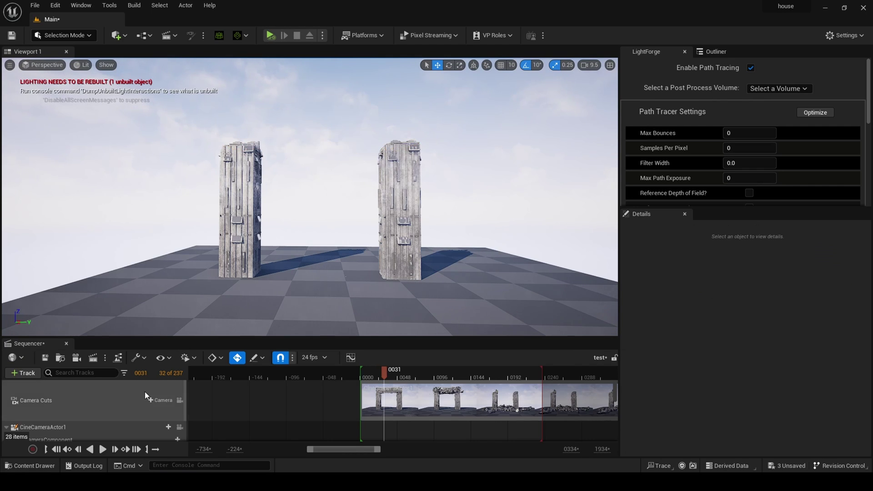
left_click(36, 466)
scroll(62, 403, "down", 5)
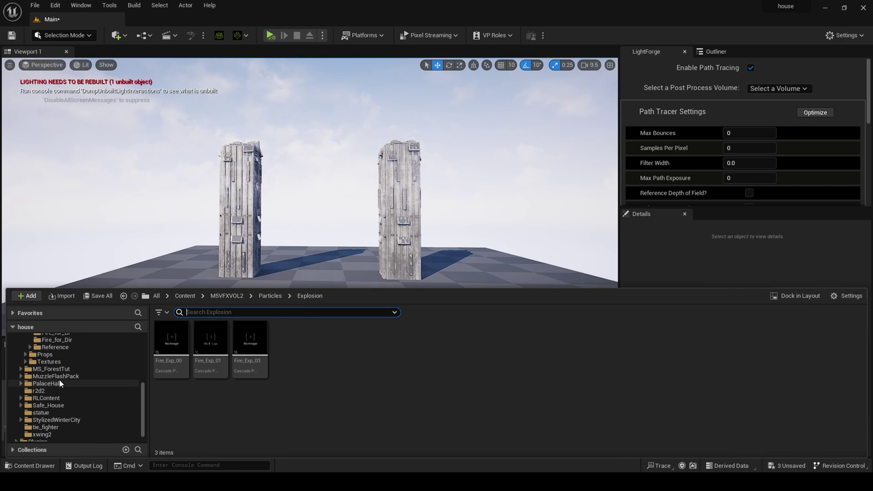
scroll(59, 380, "down", 1)
scroll(59, 380, "up", 5)
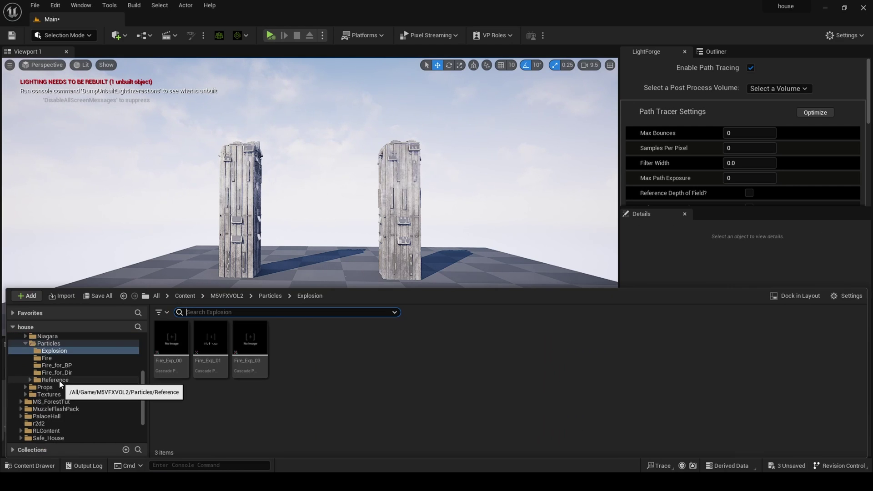
scroll(61, 384, "up", 2)
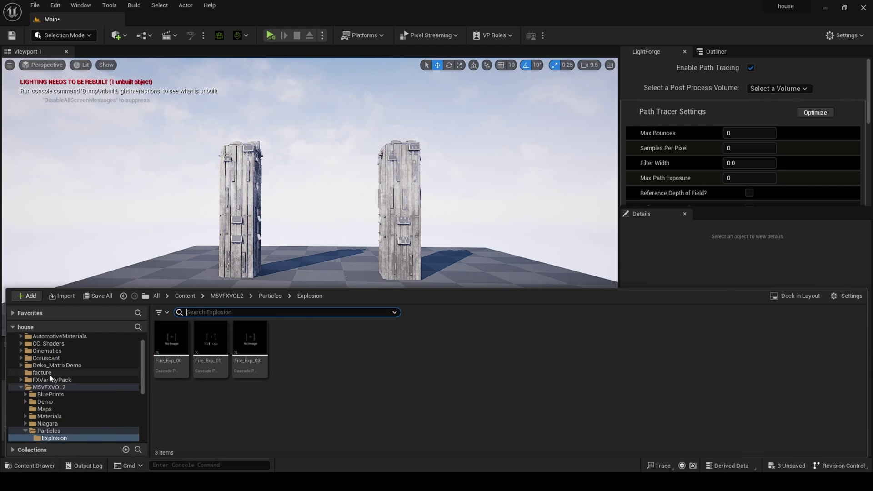
left_click(45, 372)
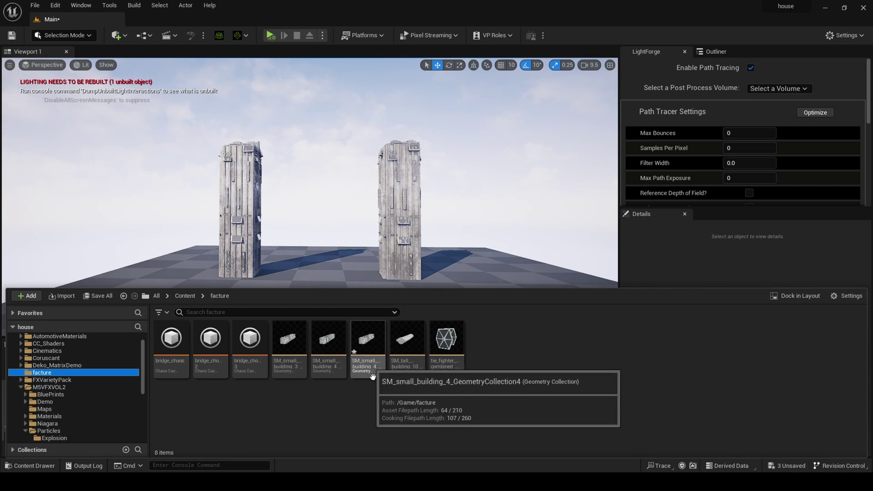
left_click_drag(372, 373, 239, 96)
left_click_drag(262, 127, 286, 131)
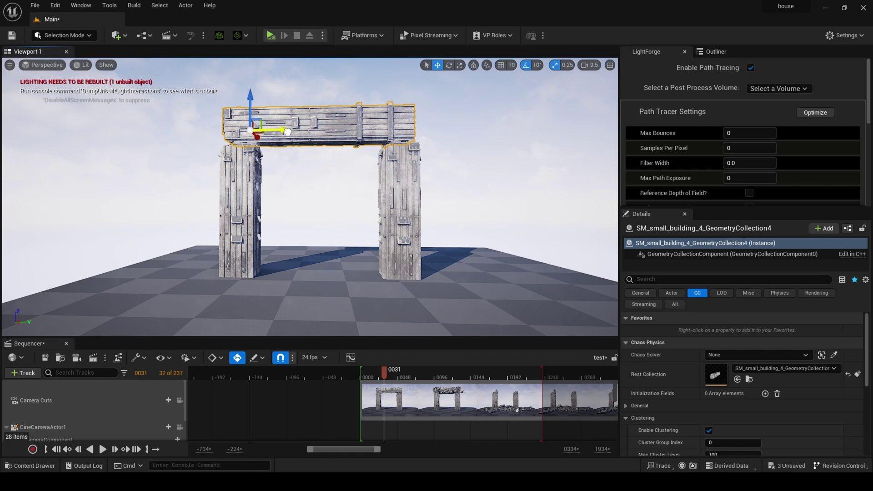
Set Damage Threshold Index [0], [1] and [2] to 10 on the beam's geometry collection.
scroll(693, 391, "down", 3)
scroll(693, 391, "down", 3)
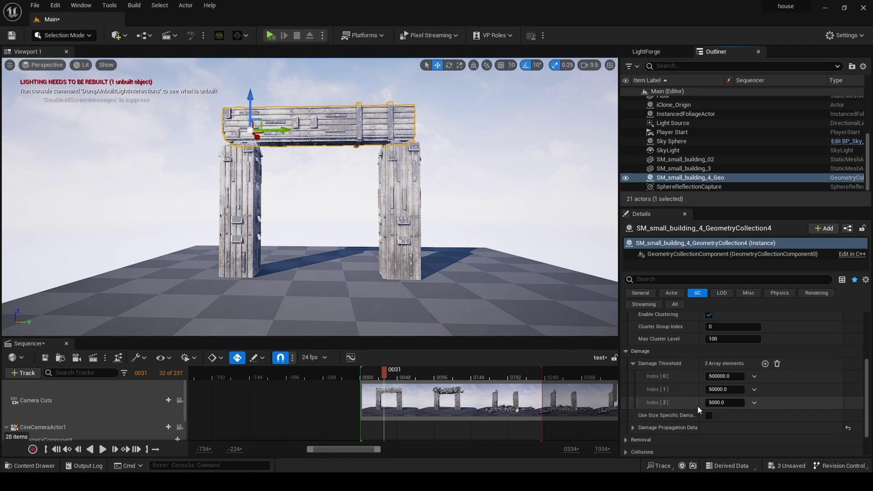
left_click(722, 376)
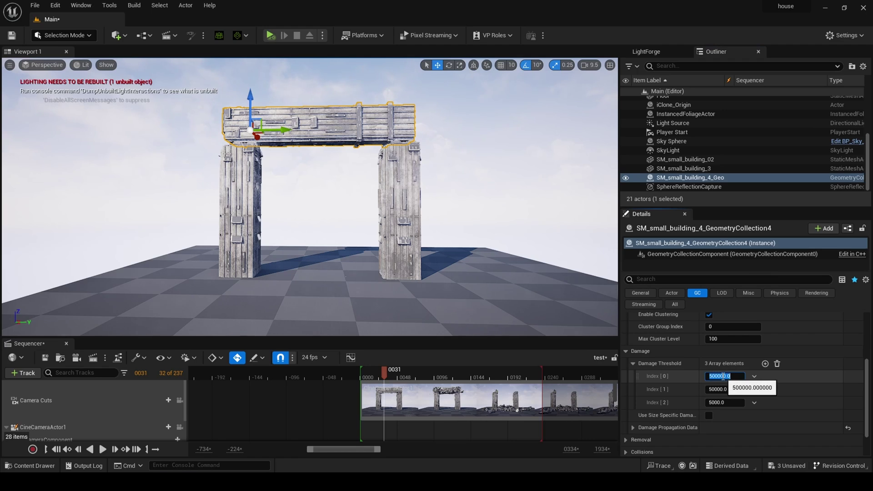
type("10")
key("Return")
left_click(723, 389)
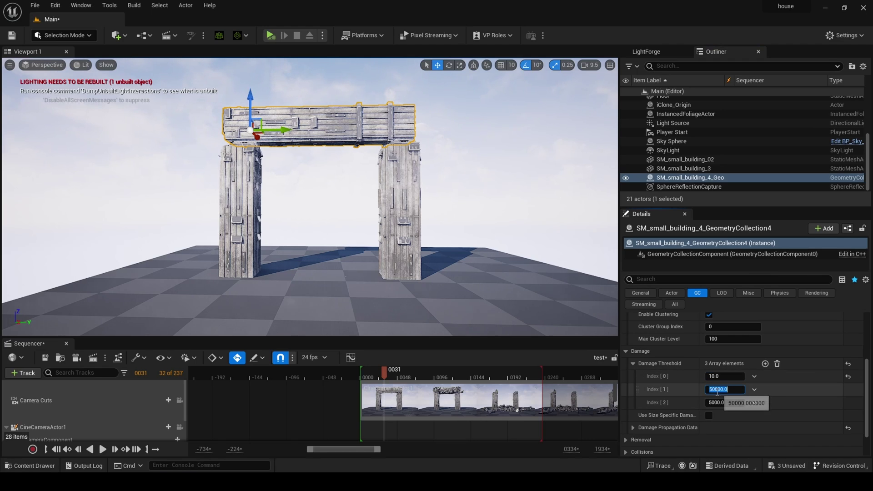
type("10")
left_click(723, 402)
type("10")
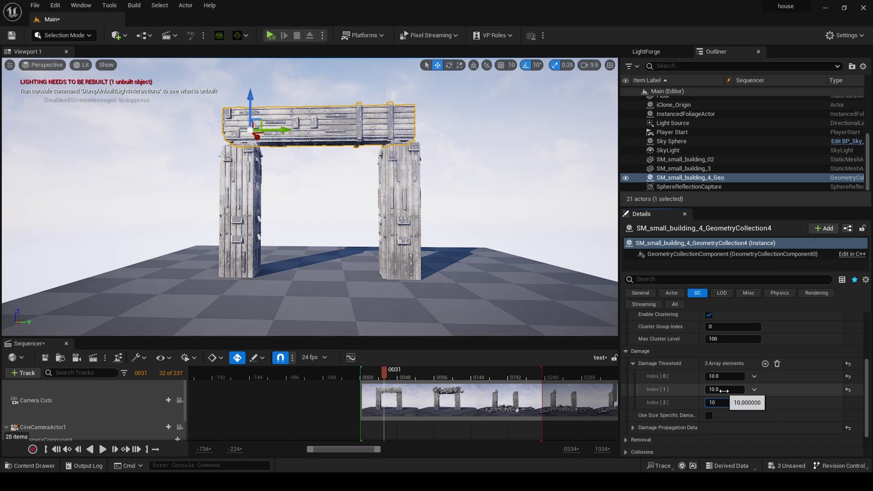
key("Return")
left_click(727, 376)
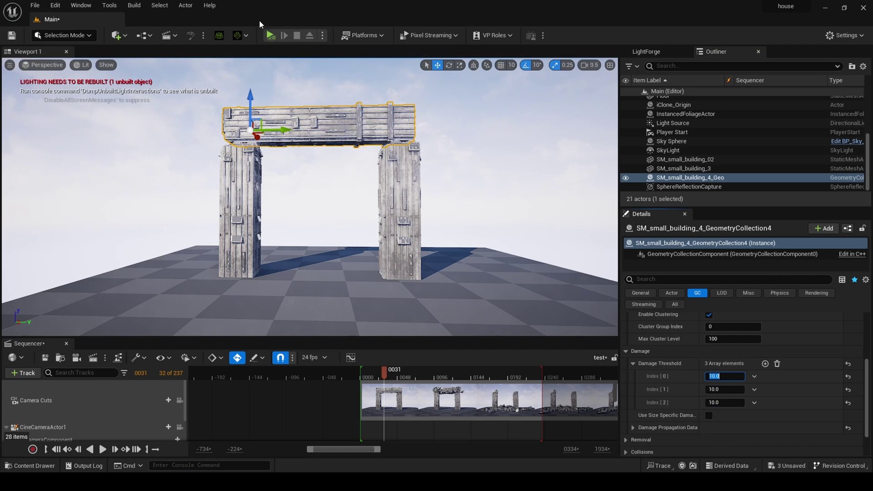
left_click(270, 35)
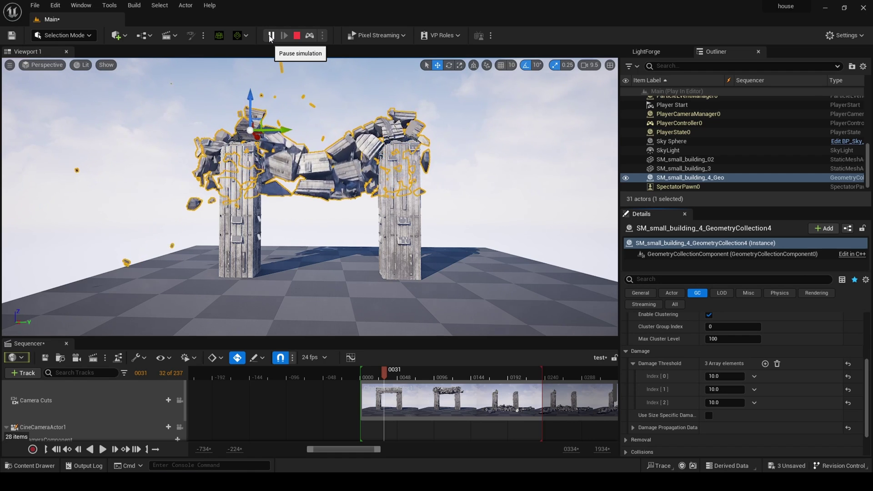
left_click(298, 38)
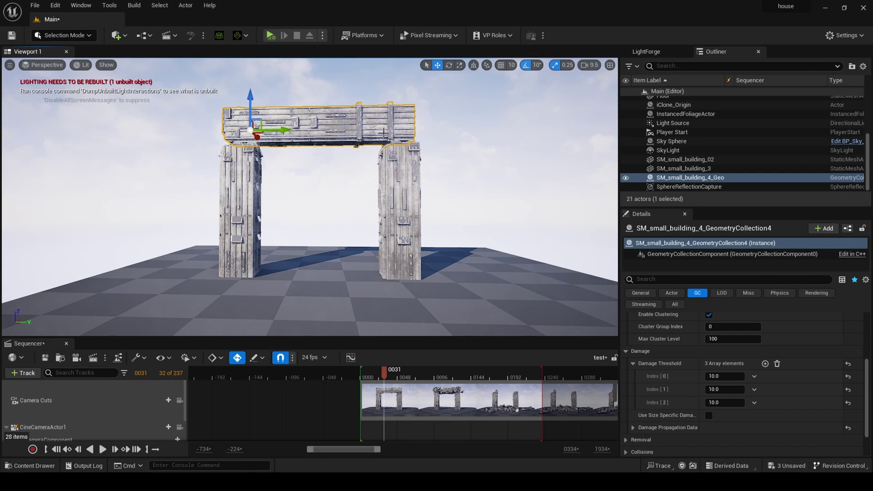
Create a Chaos Cache Manager, saving NewChaosCacheCollection into the facture folder.
left_click(185, 6)
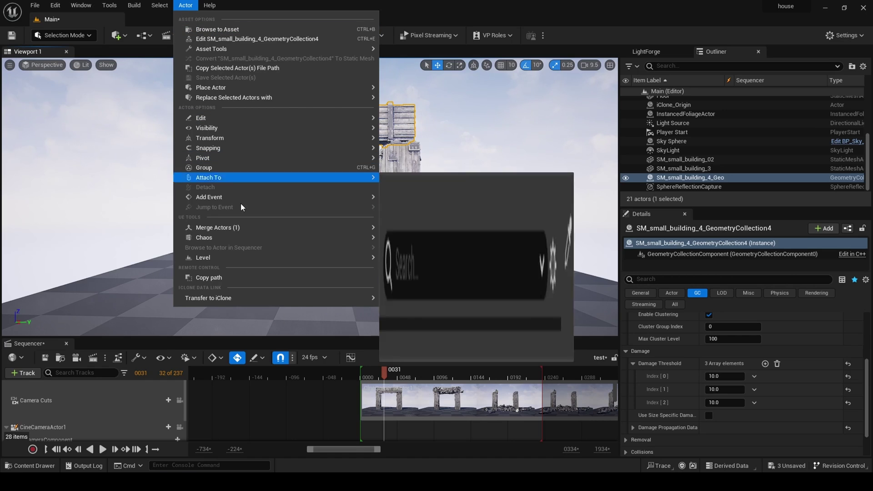
mouse_move(345, 237)
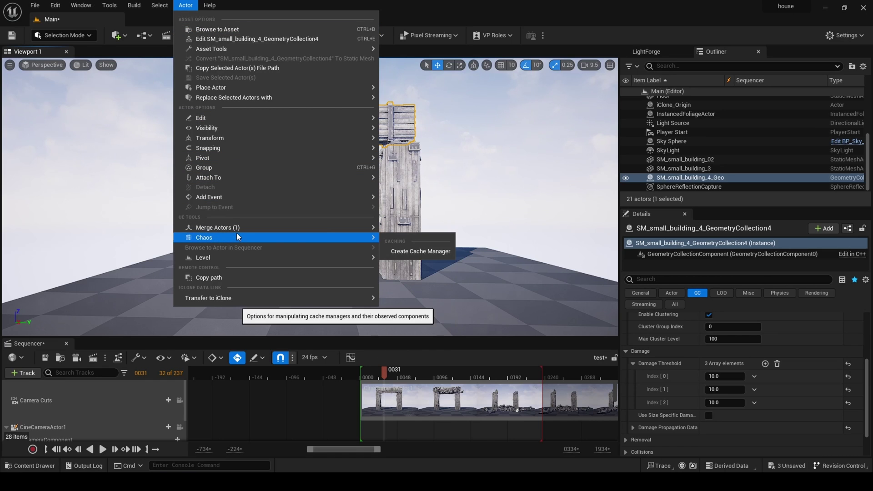
left_click(406, 253)
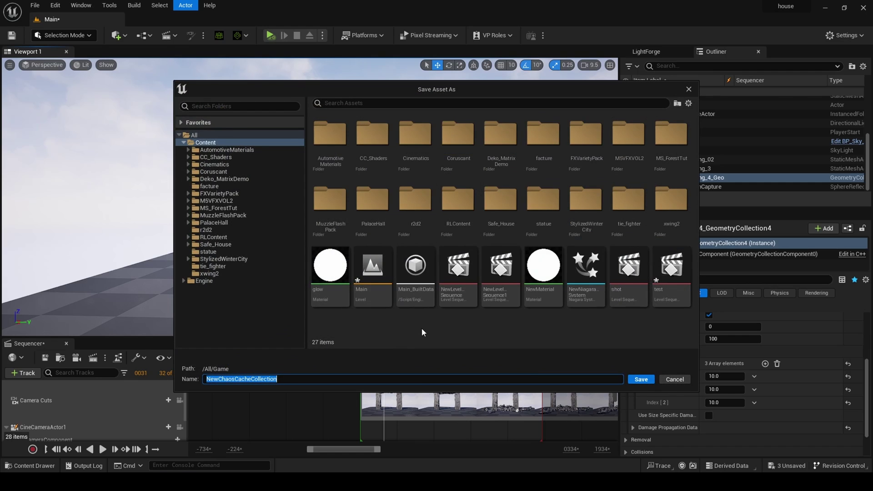
left_click(208, 186)
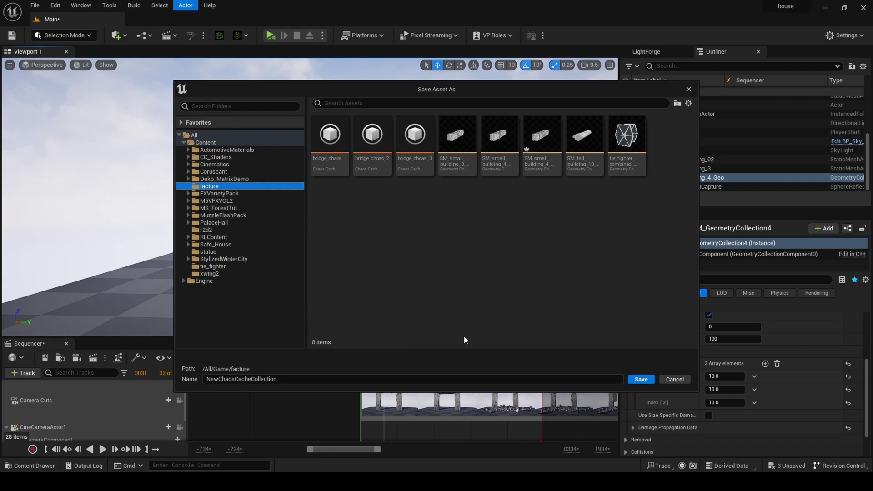
left_click(640, 380)
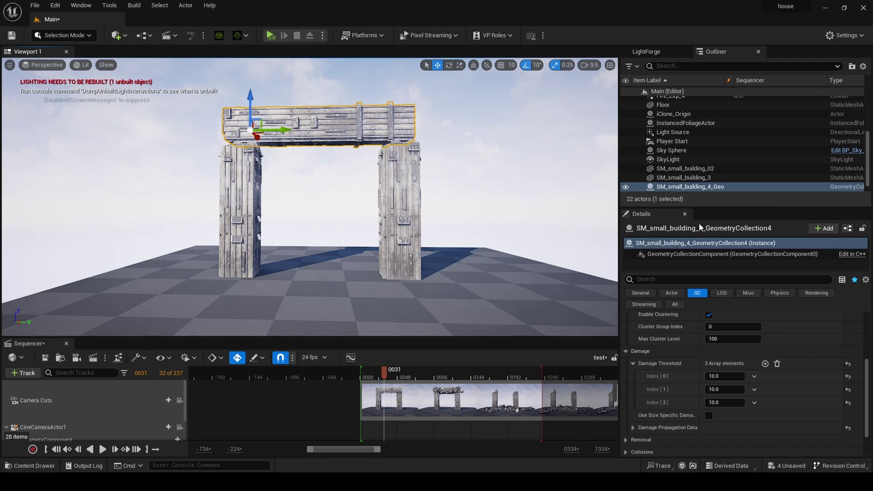
Select ChaosCacheManager0 to check it records into NewChaosCacheCollection with a Timed start at 0.0.
scroll(708, 186, "up", 5)
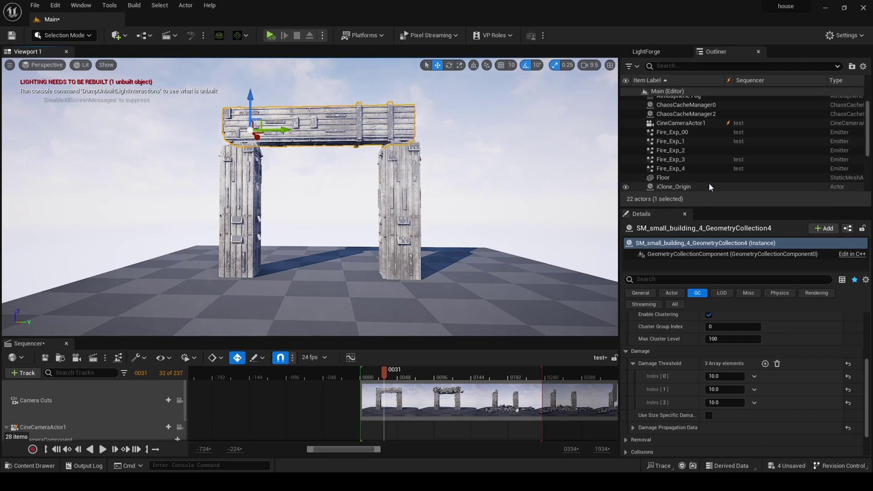
scroll(710, 187, "down", 1)
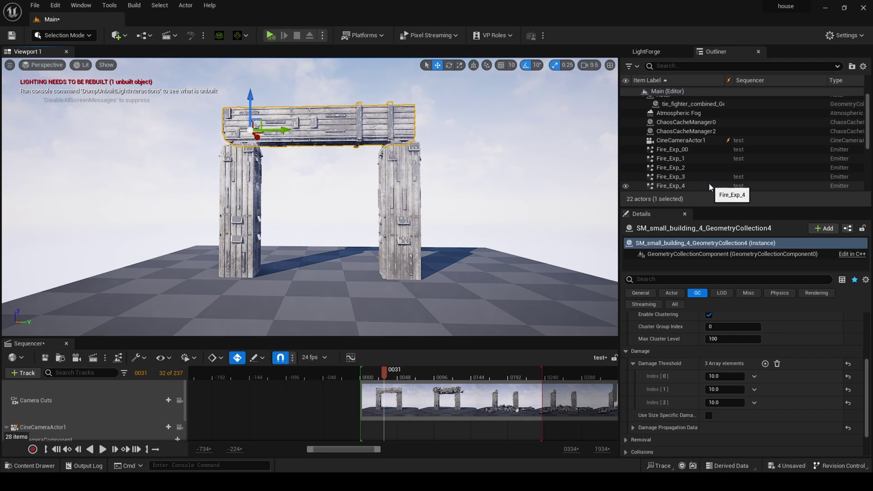
left_click(701, 132)
left_click(700, 122)
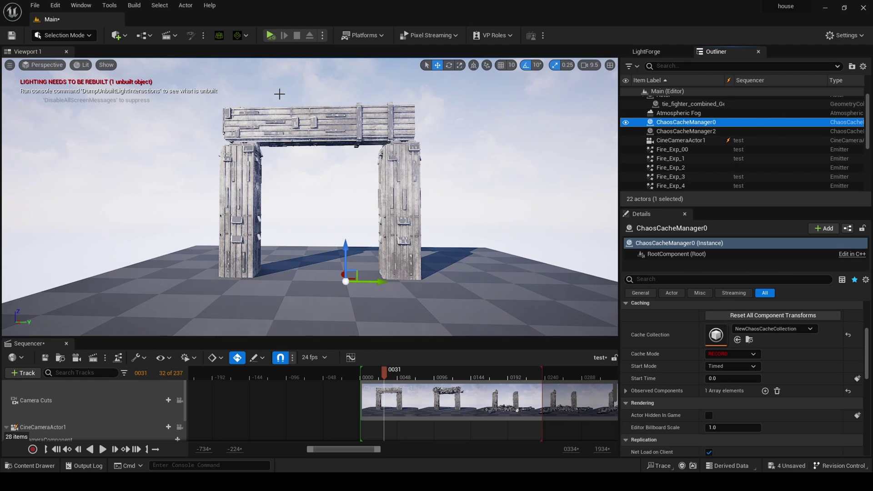
Simulate while recording until the beam collapses into rubble, then stop to restore the arch.
left_click(271, 35)
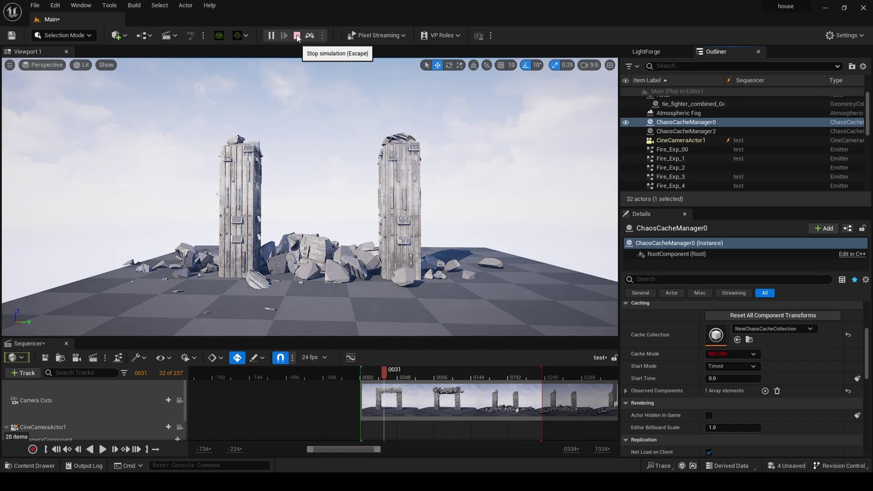
left_click(297, 35)
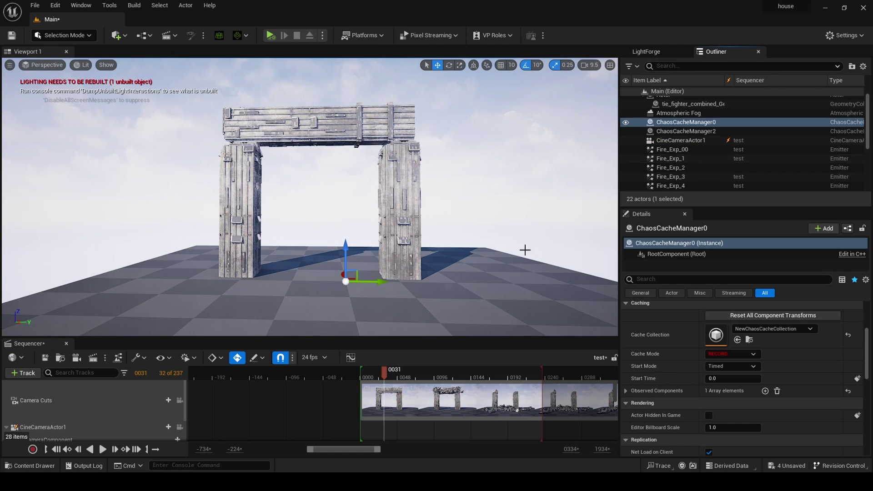
Set ChaosCacheManager0's Cache Mode to Static Pose and add it as a track in the sequence.
left_click(754, 353)
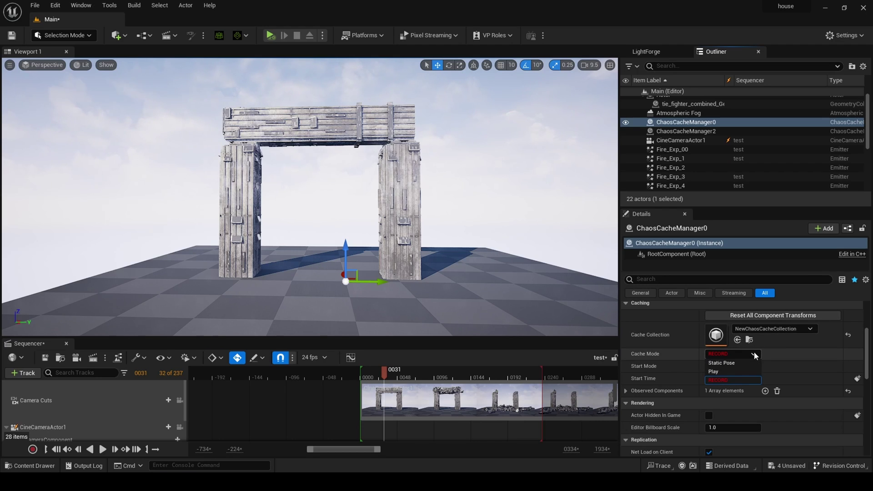
left_click(753, 362)
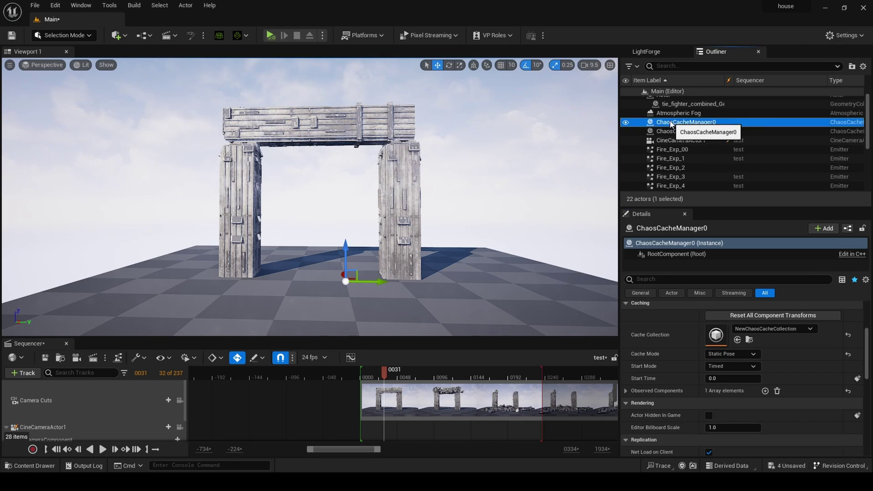
left_click_drag(670, 125, 70, 407)
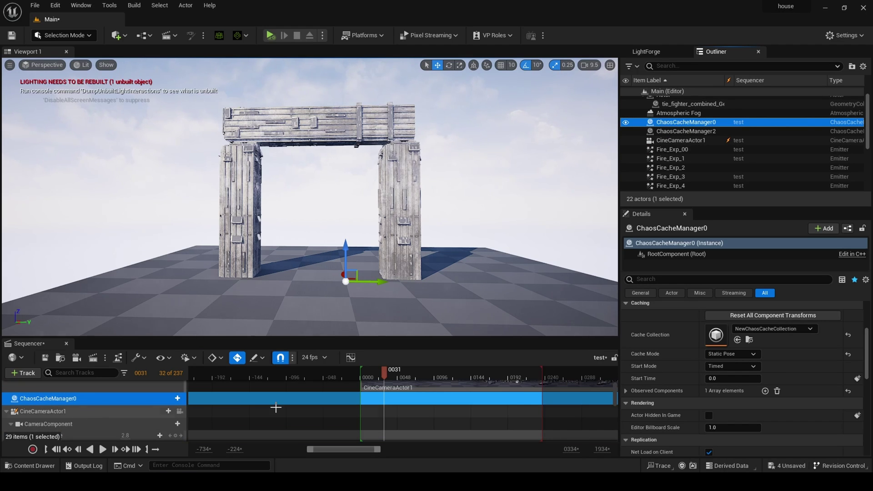
Add a Start Time track to ChaosCacheManager0's row in the sequence.
left_click(172, 398)
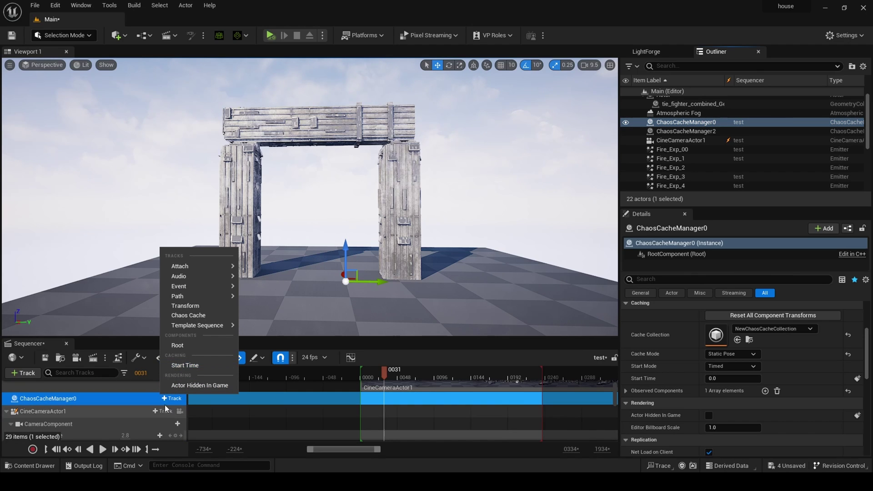
left_click(179, 366)
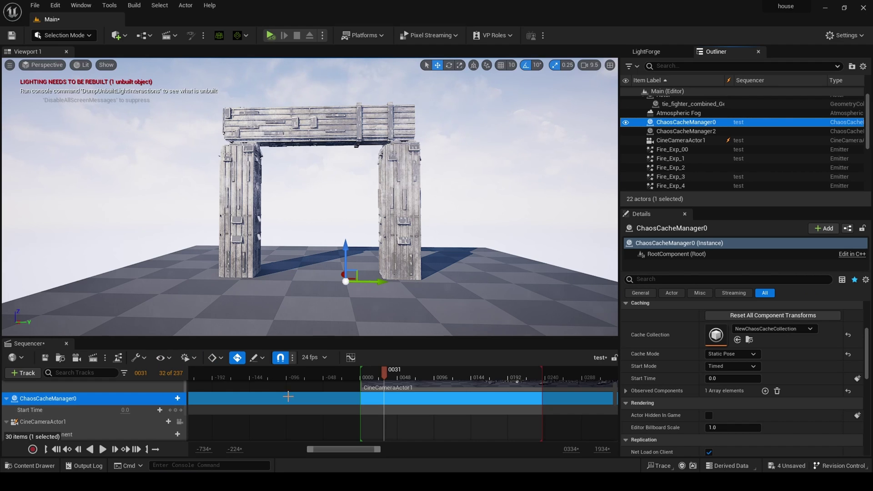
Preview the shot, key Start Time 0.0 at frame 0051, then move the playhead to 0268.
mouse_move(386, 371)
left_mouse_down()
mouse_move(411, 372)
mouse_move(389, 373)
left_mouse_up()
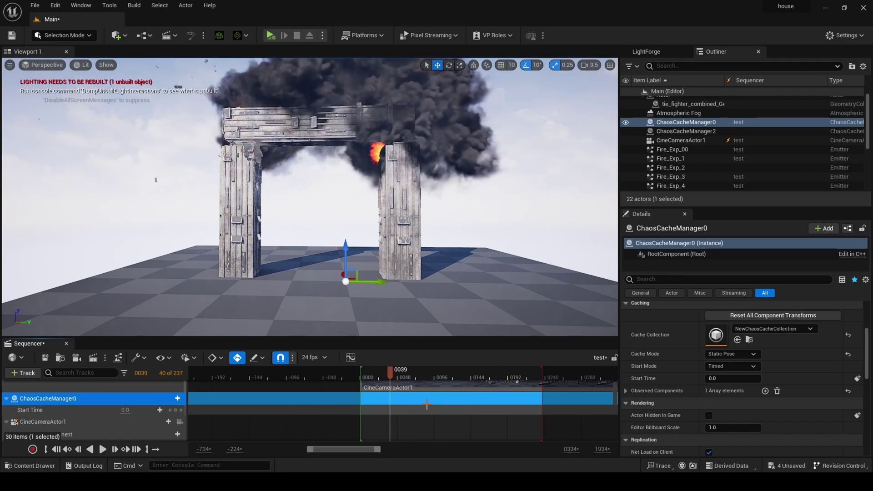
scroll(424, 413, "down", 5)
scroll(423, 411, "up", 5)
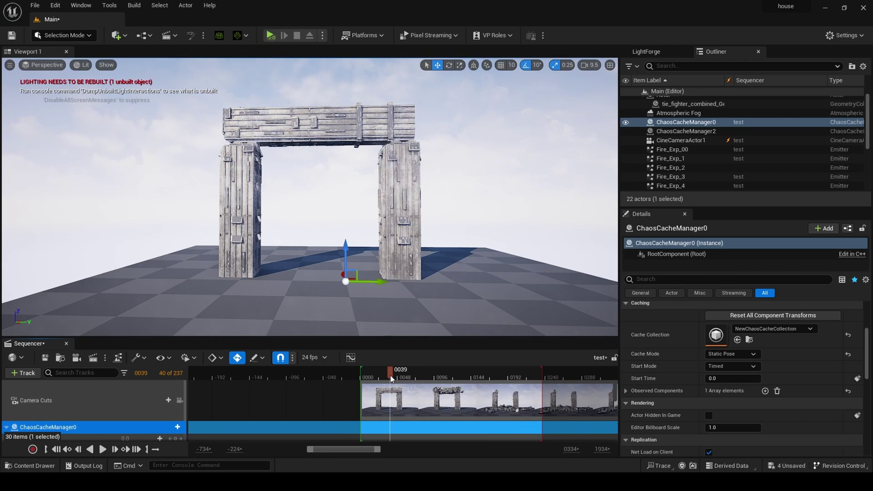
mouse_move(390, 375)
left_mouse_down()
mouse_move(412, 374)
mouse_move(400, 372)
left_mouse_up()
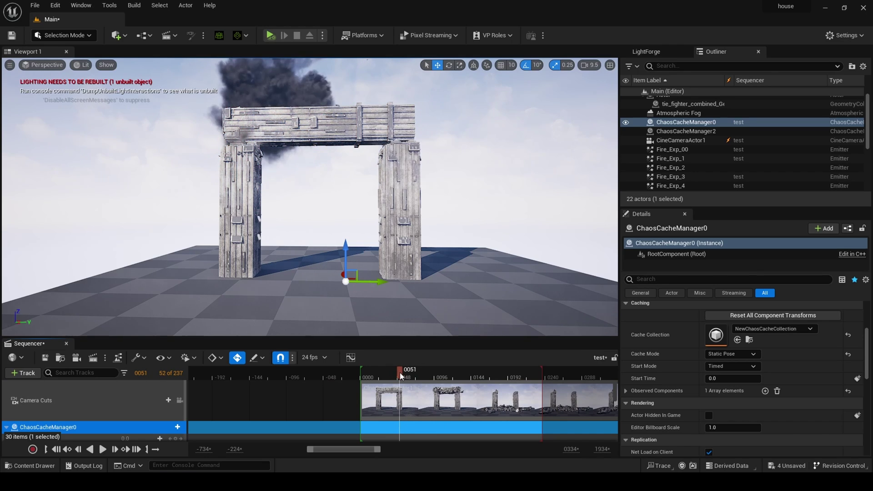
scroll(161, 421, "down", 1)
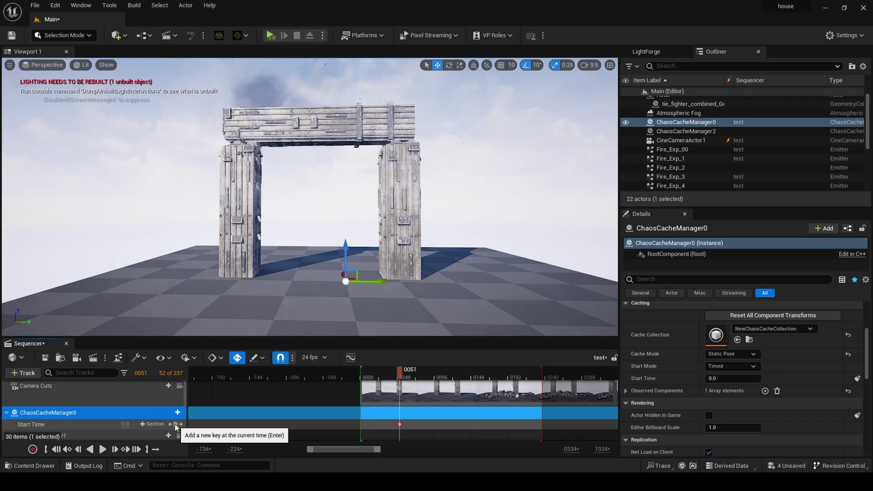
left_click(174, 424)
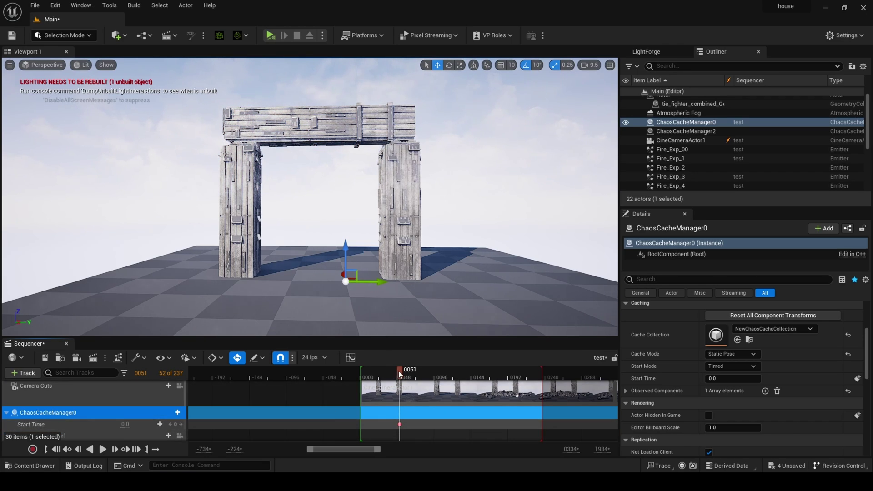
left_click_drag(398, 370, 568, 379)
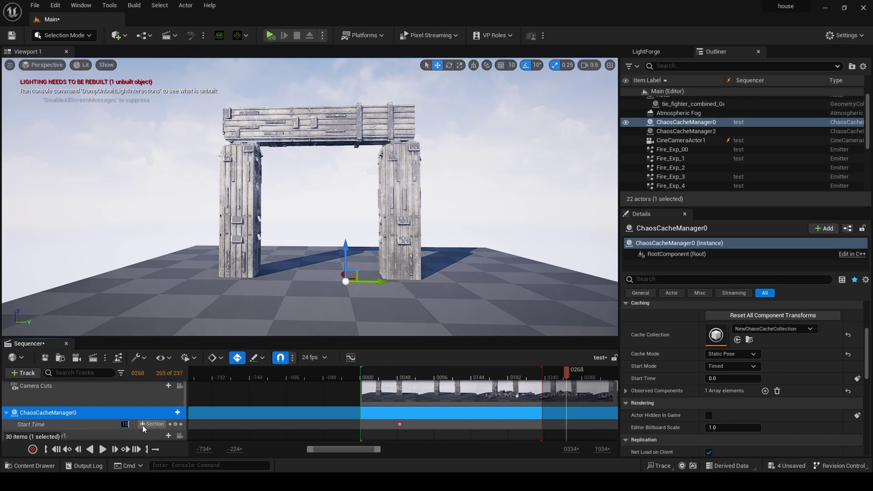
Key Start Time at 100 on frame 0268 and preview the collapse from the start.
left_click(105, 424)
left_click(387, 373)
key("space")
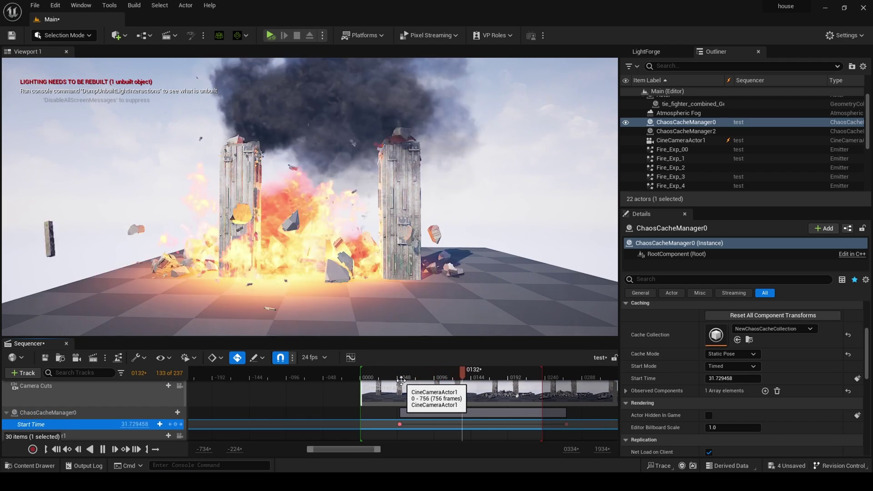
key("space")
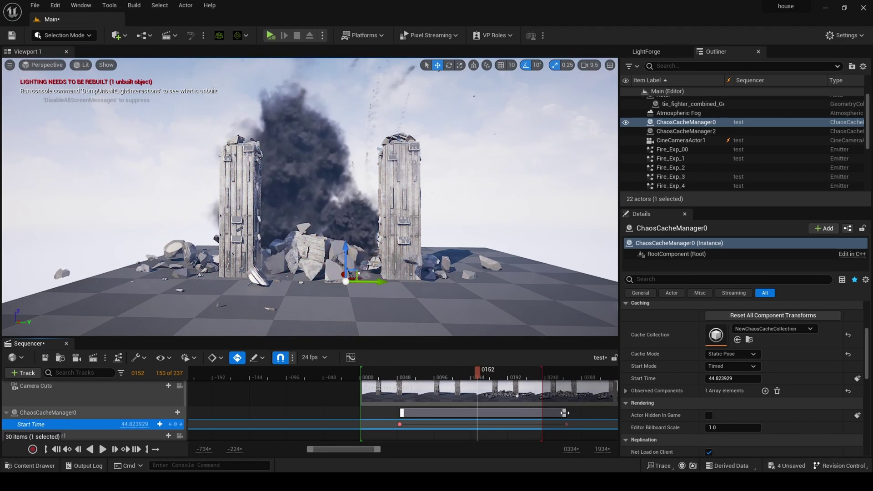
Adjust the cache section's length, shortening then extending it, and replay the collapse.
left_click_drag(551, 411, 511, 411)
left_click(393, 376)
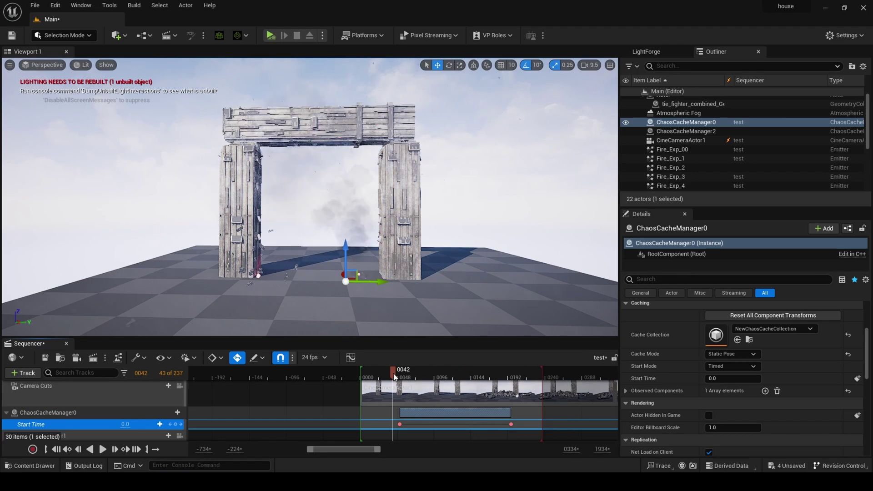
key("space")
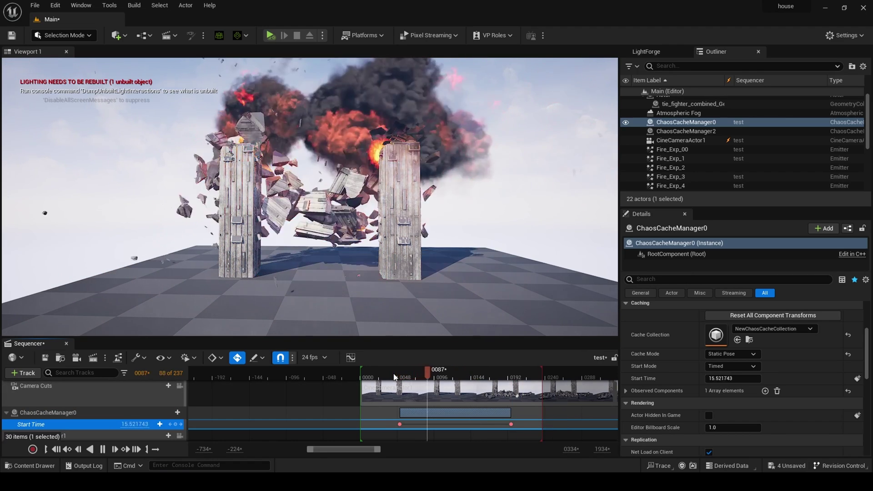
key("space")
left_click_drag(517, 415, 605, 413)
left_click(377, 376)
key("space")
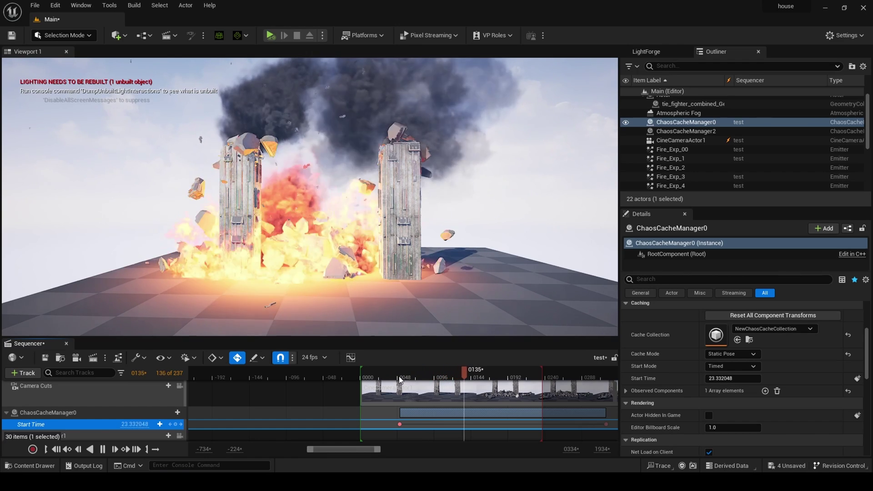
key("space")
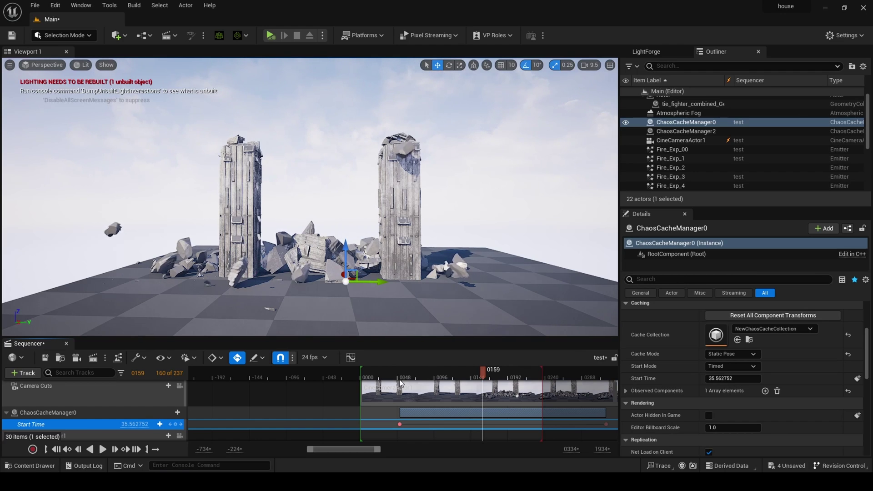
left_click(380, 370)
key("space")
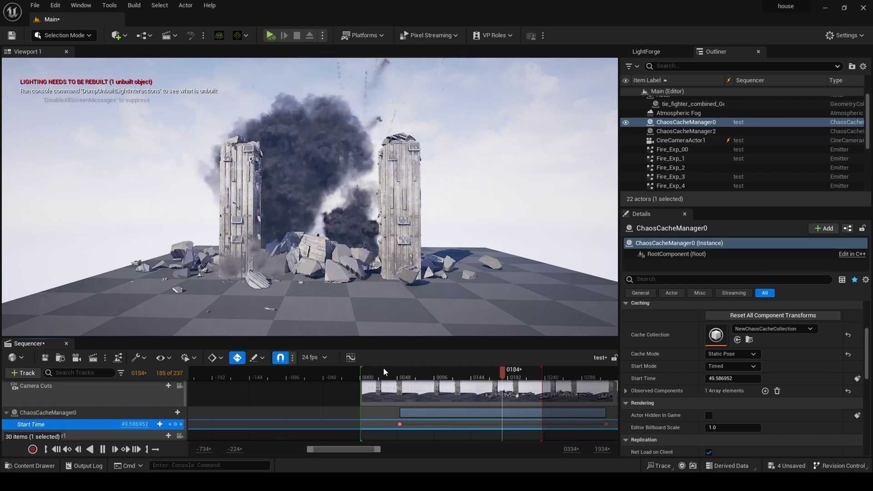
key("space")
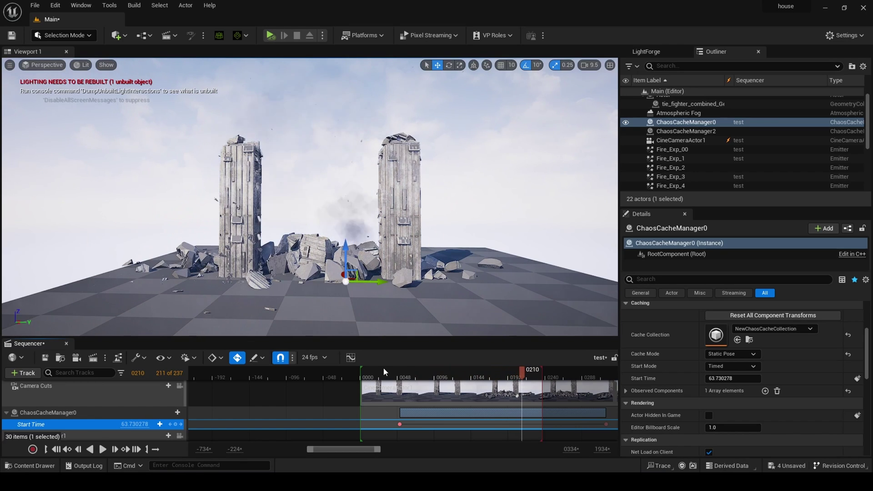